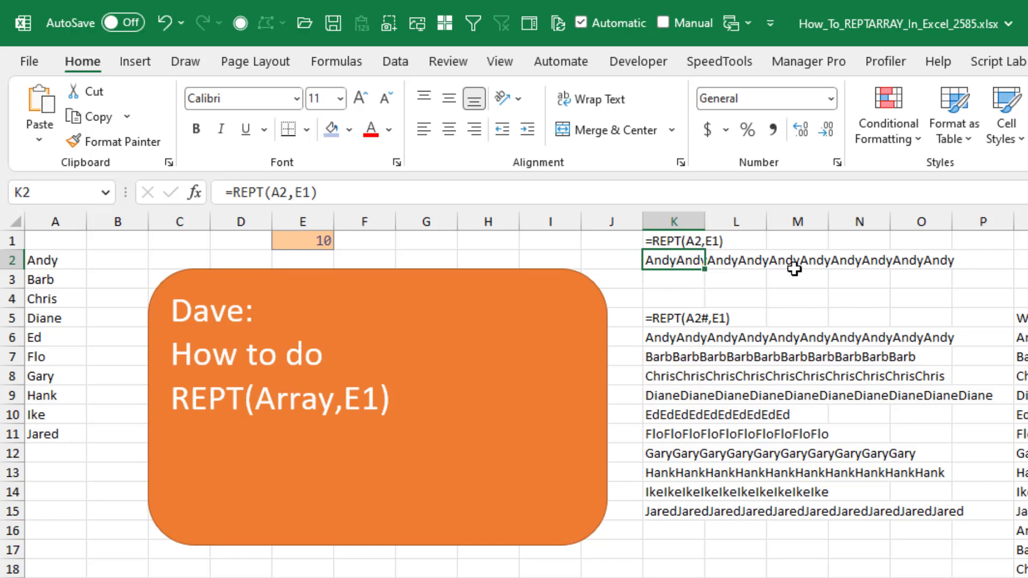
Review the REPT spill for every name and the desired repeated name list
click(663, 340)
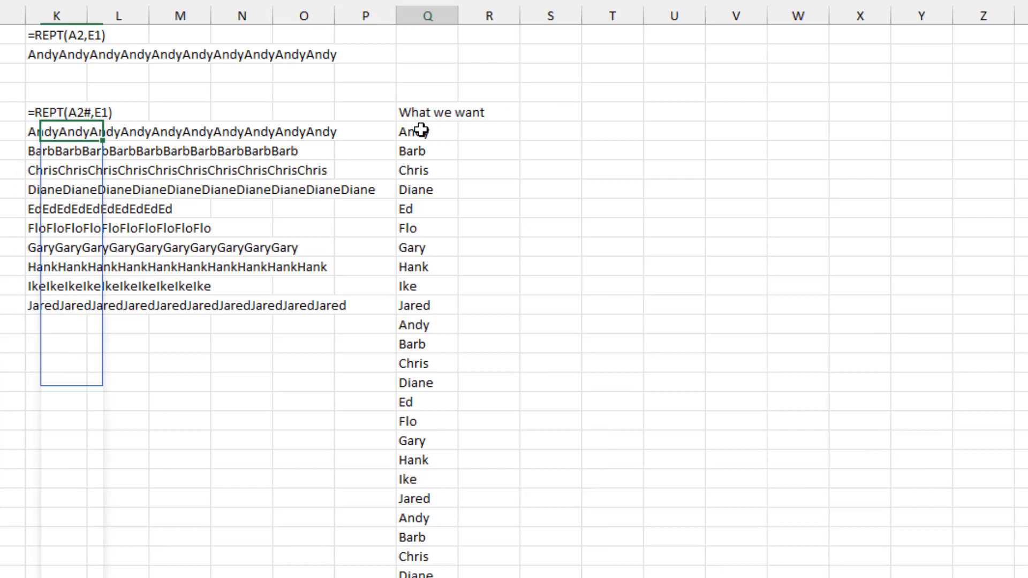
click(423, 133)
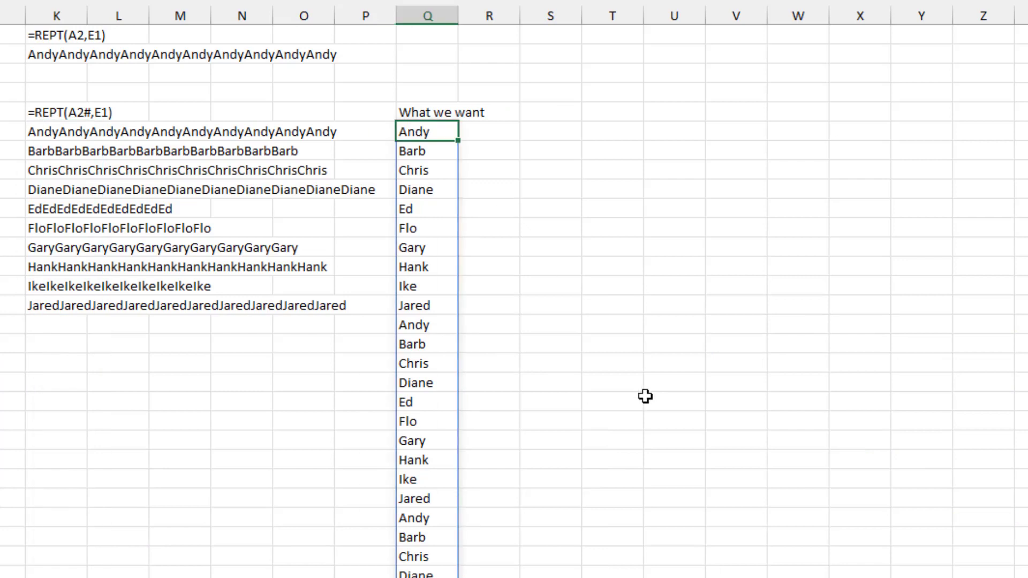
text(=VSTACK(A2#,A2#,A2#,A2#,A2#,A2#,A2#,A2#,A2#,A2#))
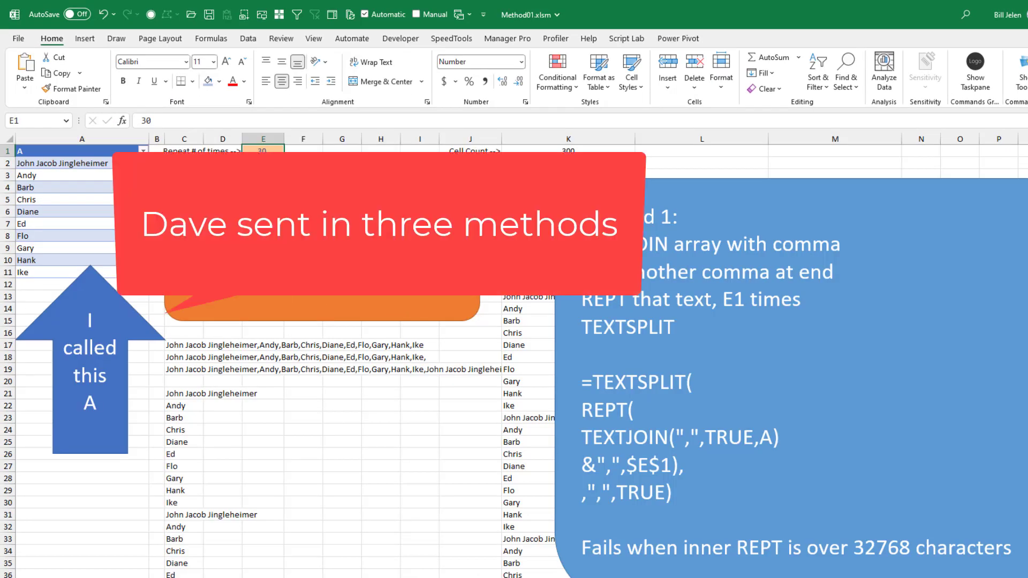
click(627, 176)
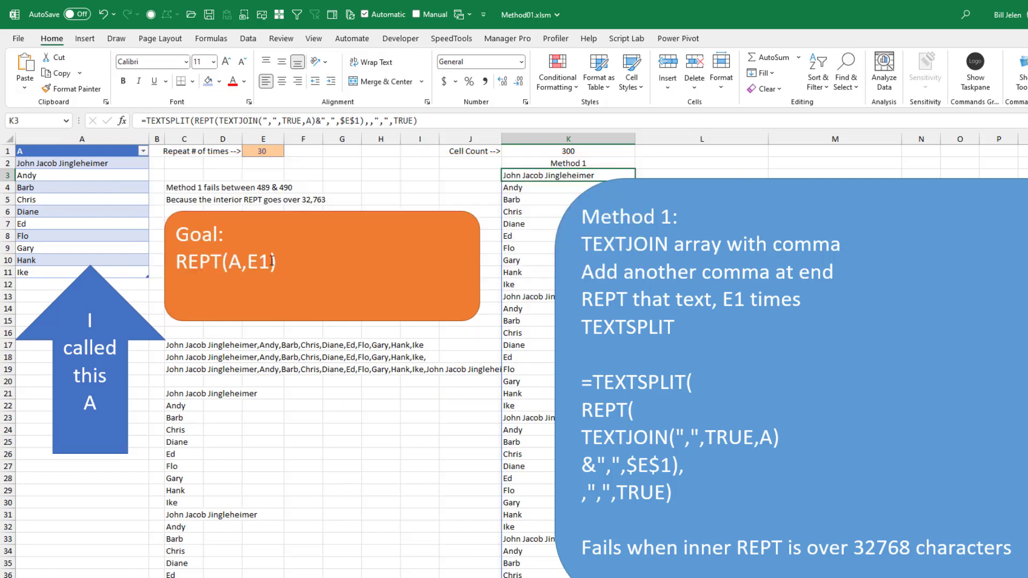
click(185, 345)
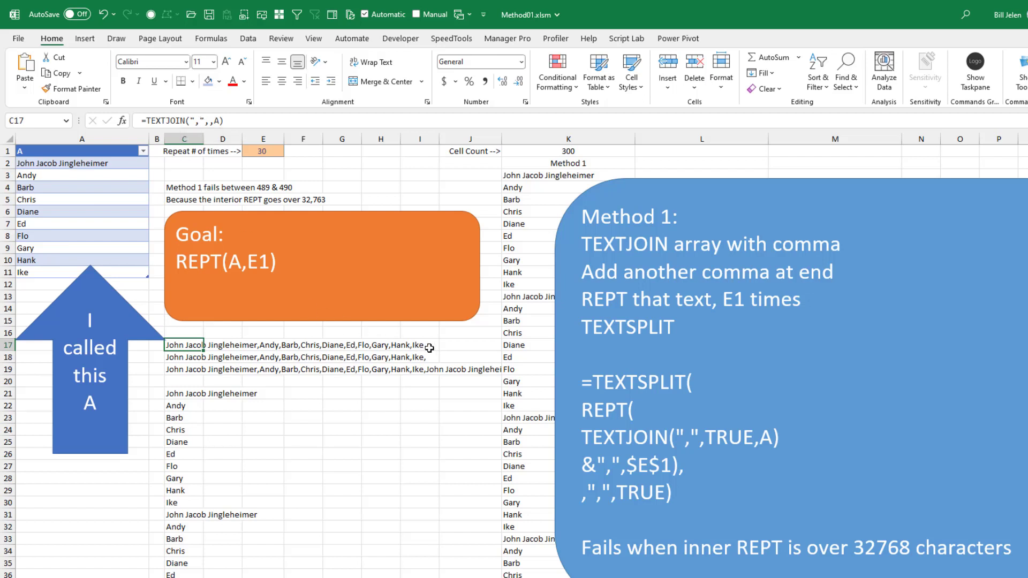
click(186, 358)
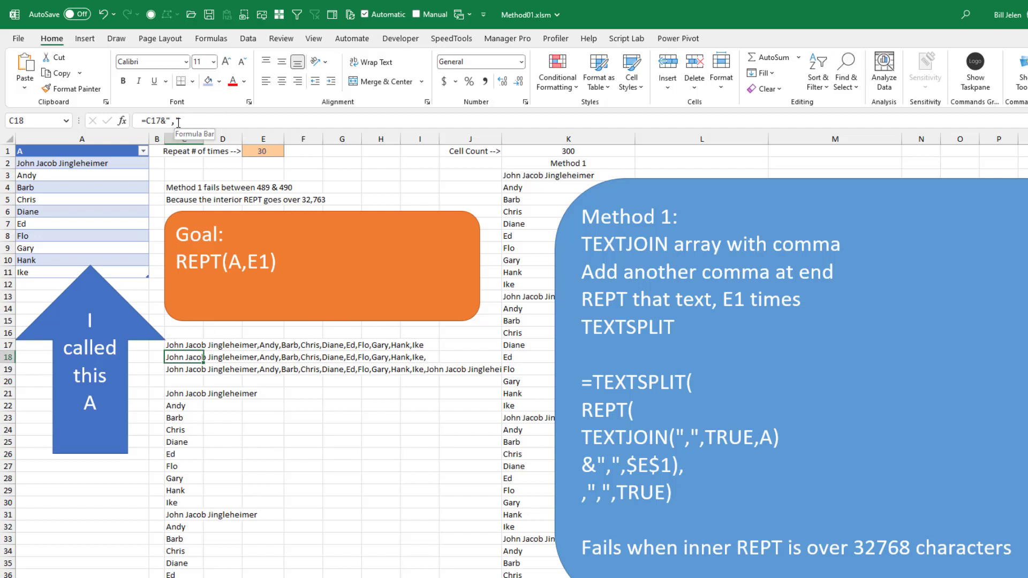
click(193, 369)
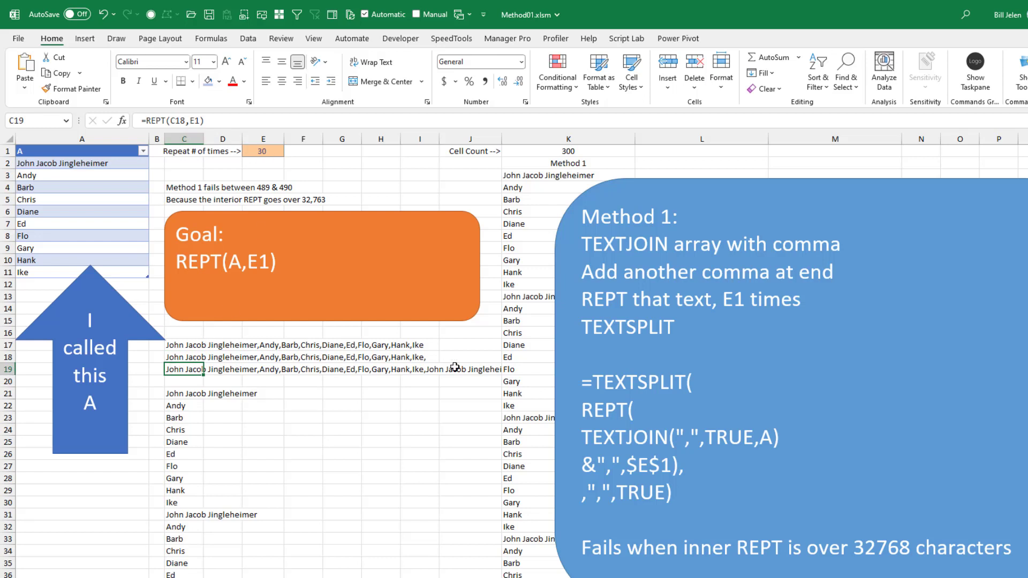
click(188, 394)
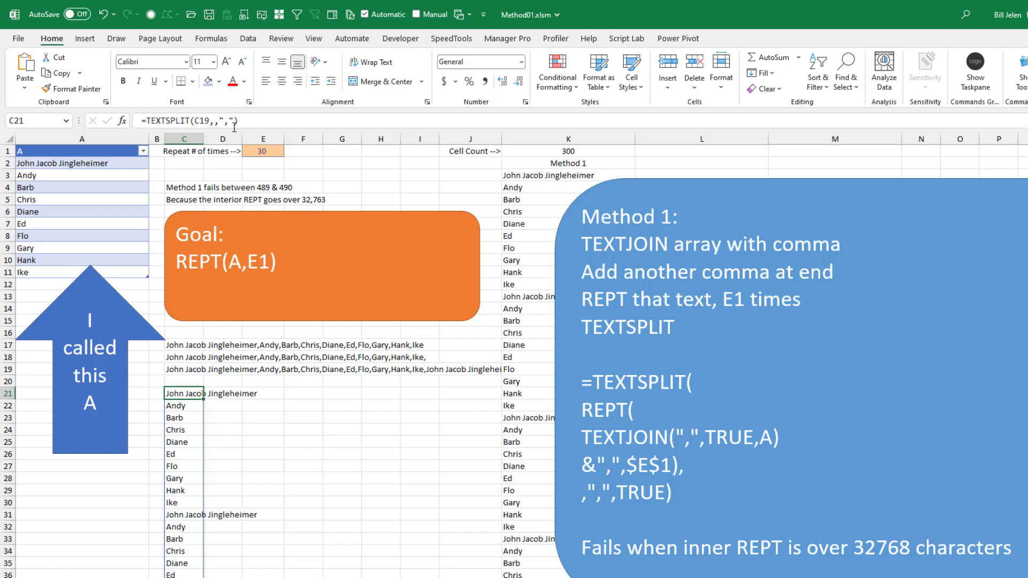
click(514, 176)
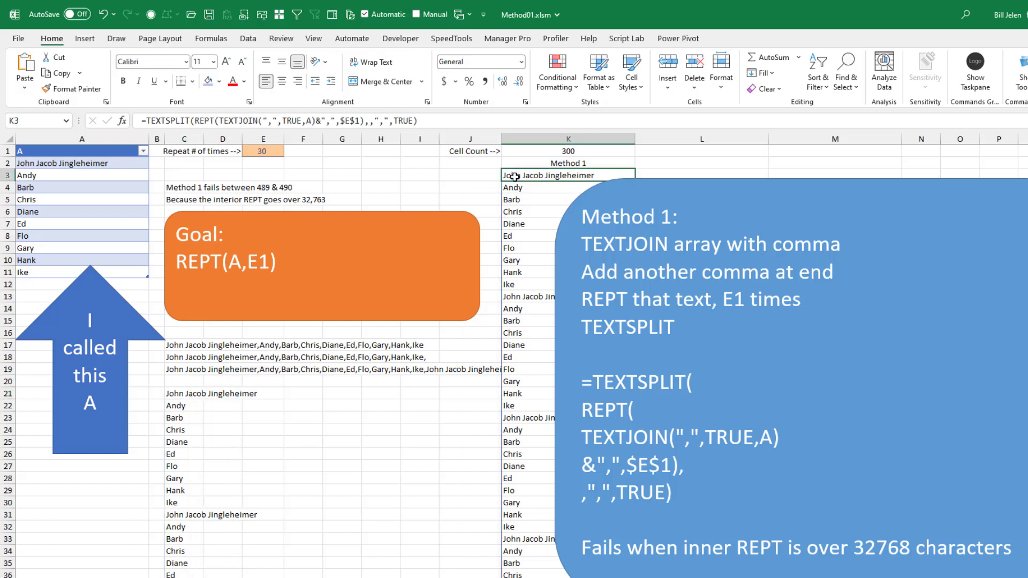
Set the repeat count in E1 to 489, then raise it to 490 to trigger #VALUE! errors
click(263, 154)
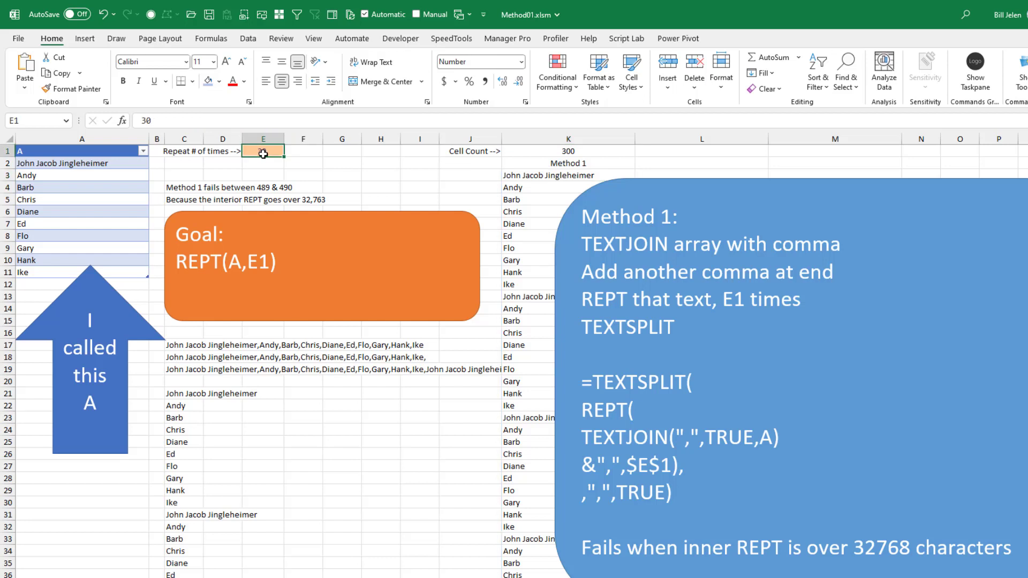
text(489)
key(Return)
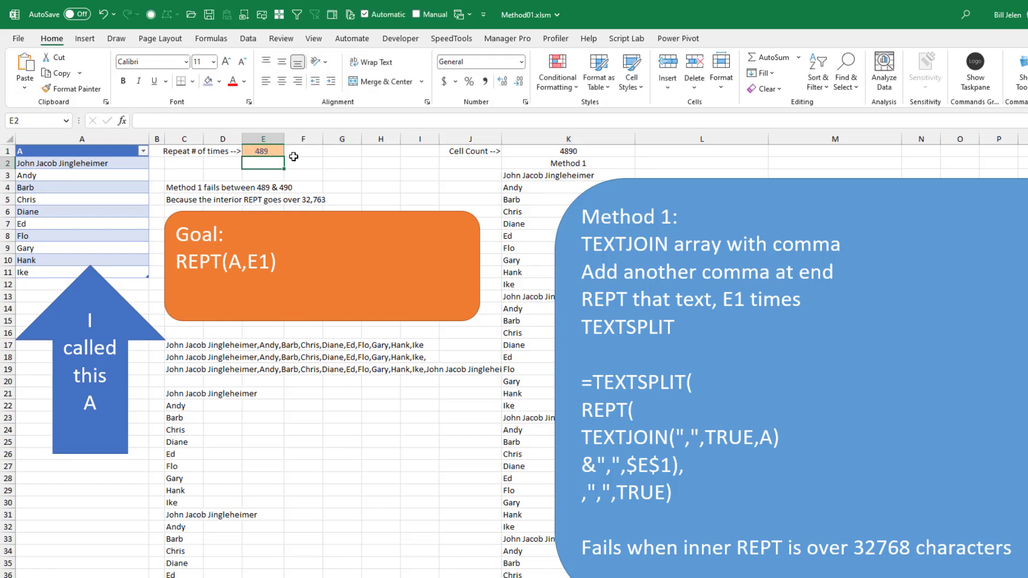
click(265, 153)
text(490)
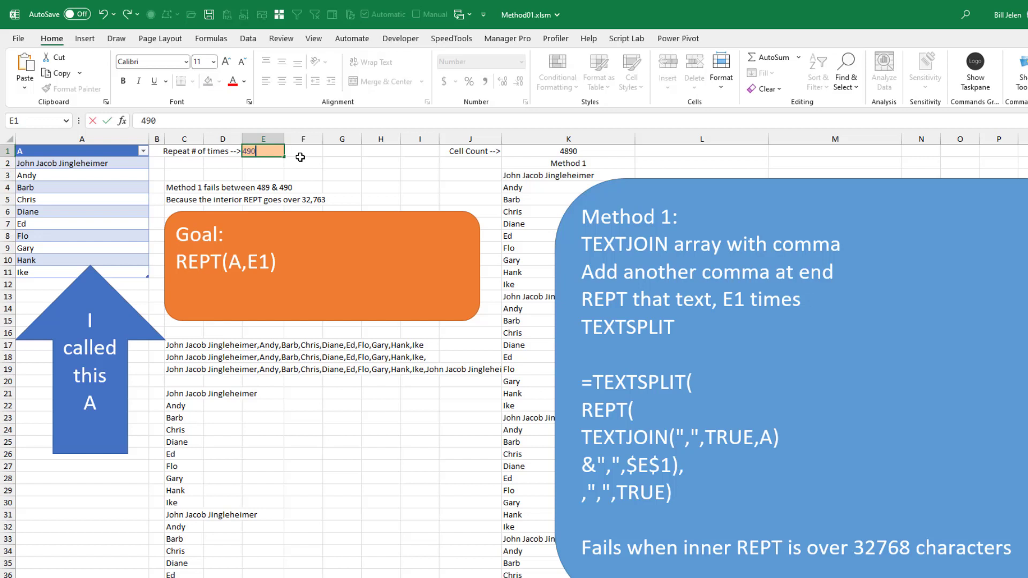
key(Return)
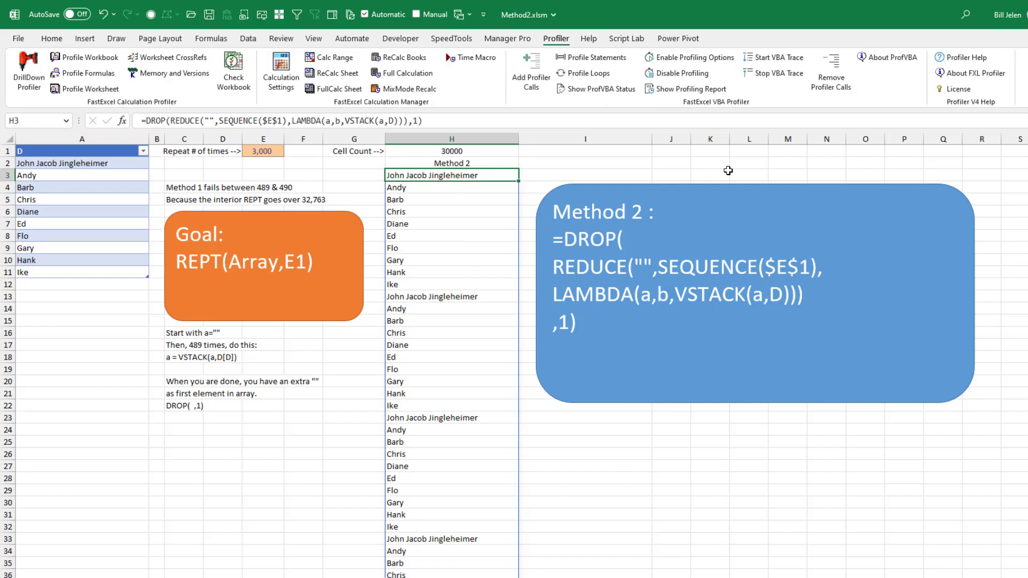
Select the full H3# spill and run Profiler Calc Range, getting 8704 ms for 30000 cells
key(ctrl+shift+Down)
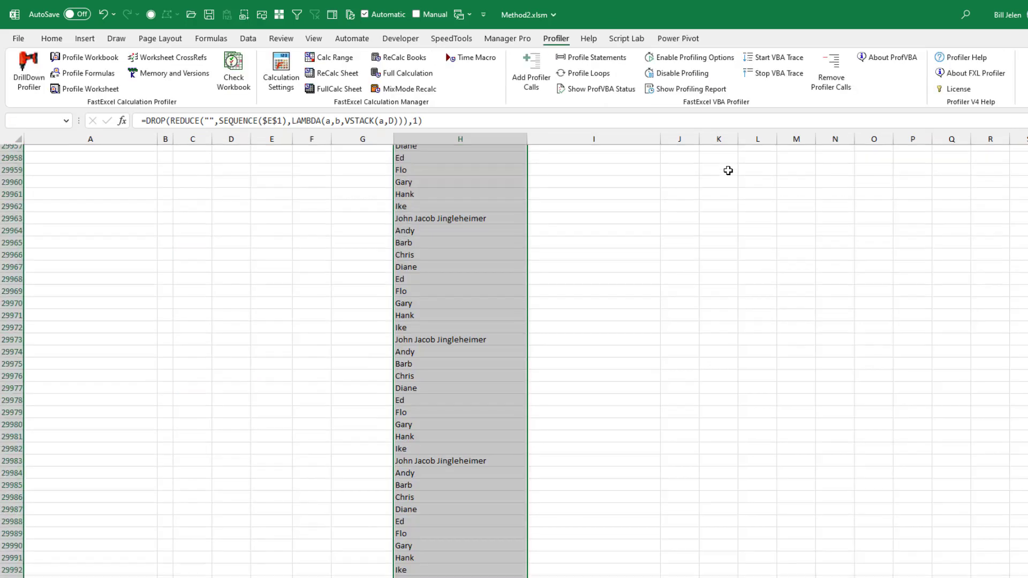
key(ctrl+BackSpace)
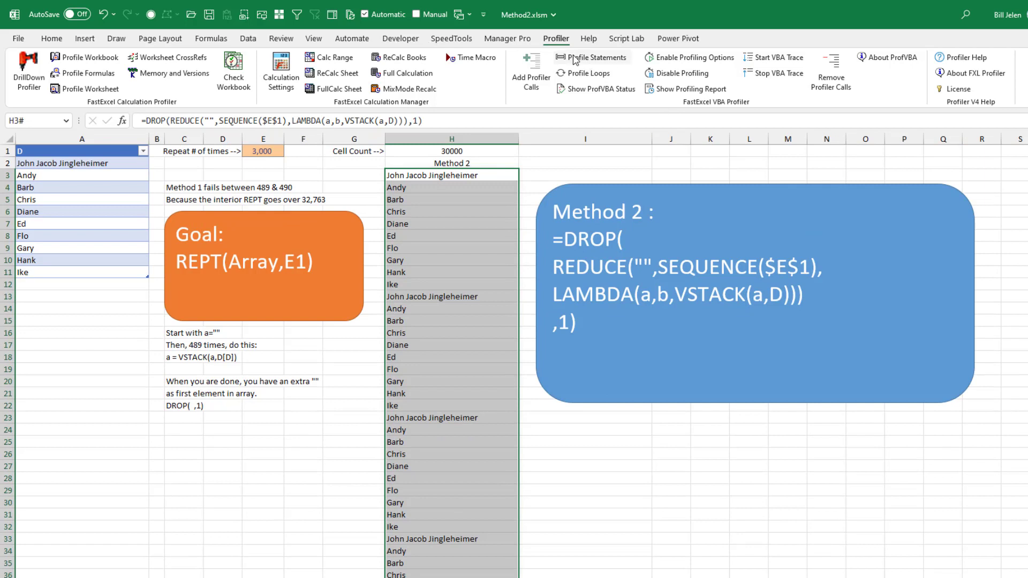
click(336, 61)
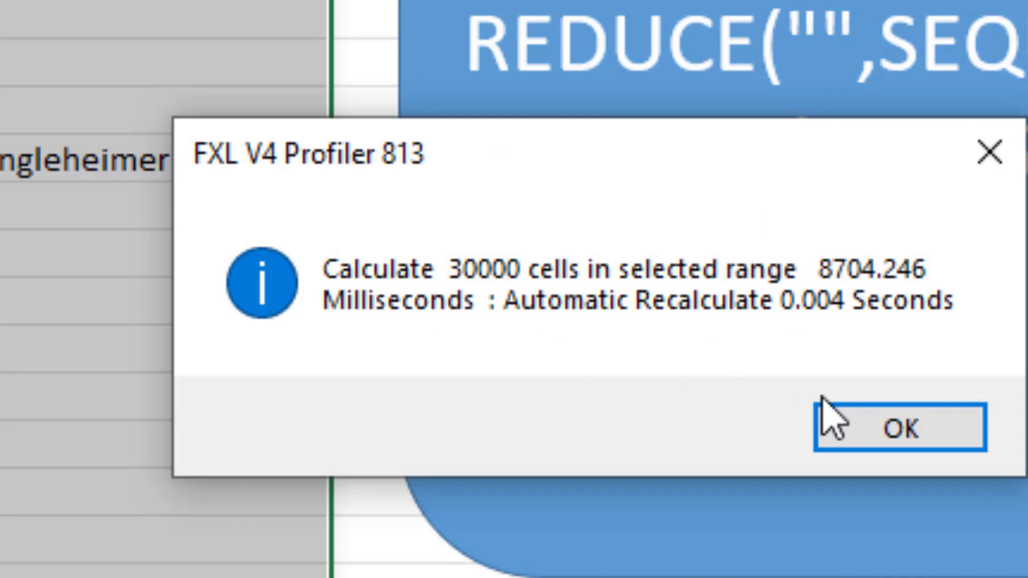
click(900, 434)
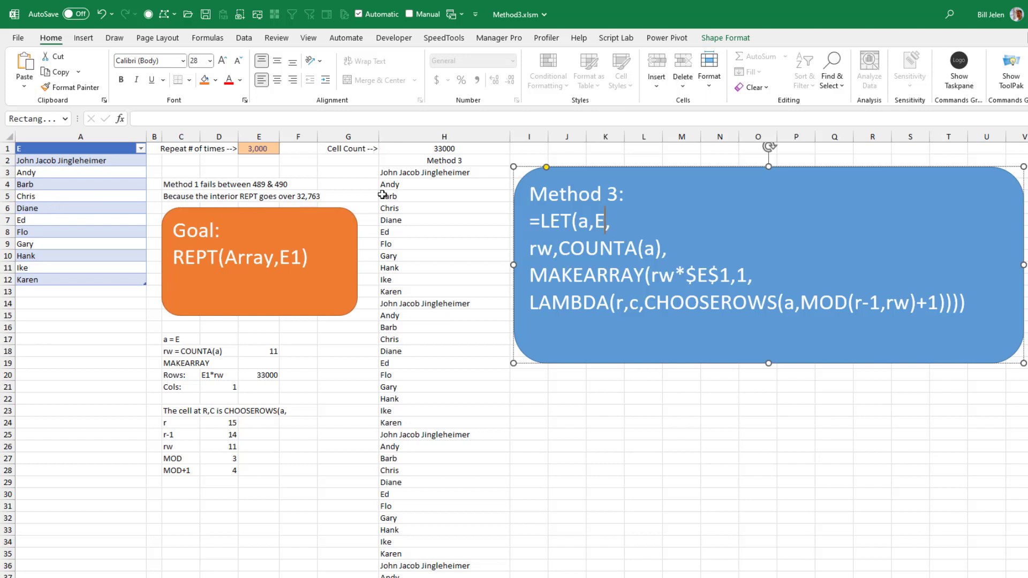
Select the Method 3 H3# spill and run Profiler Calc Range, getting 77.58 ms for 33000 cells
click(416, 172)
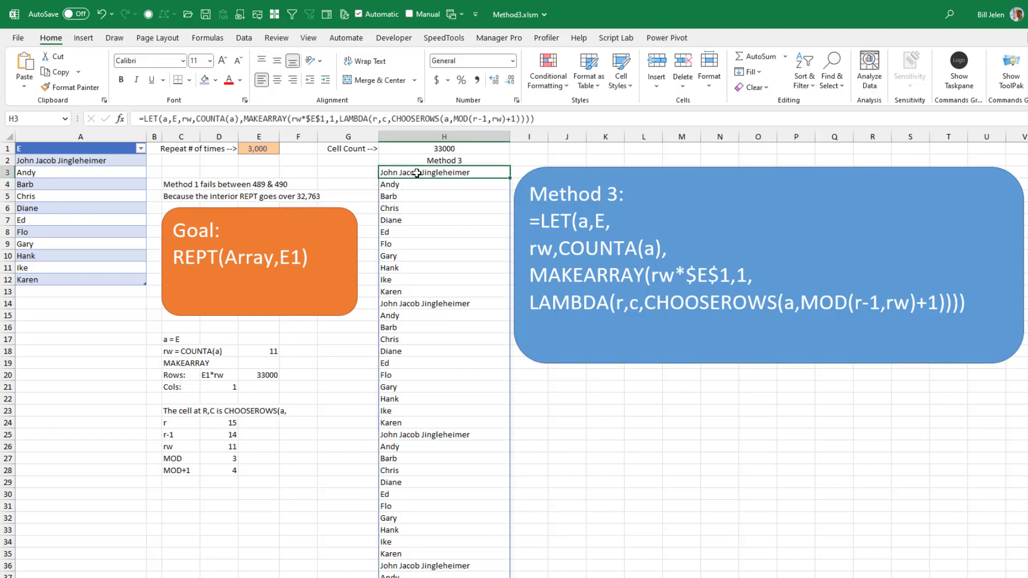
key(ctrl+shift+Down)
key(ctrl+BackSpace)
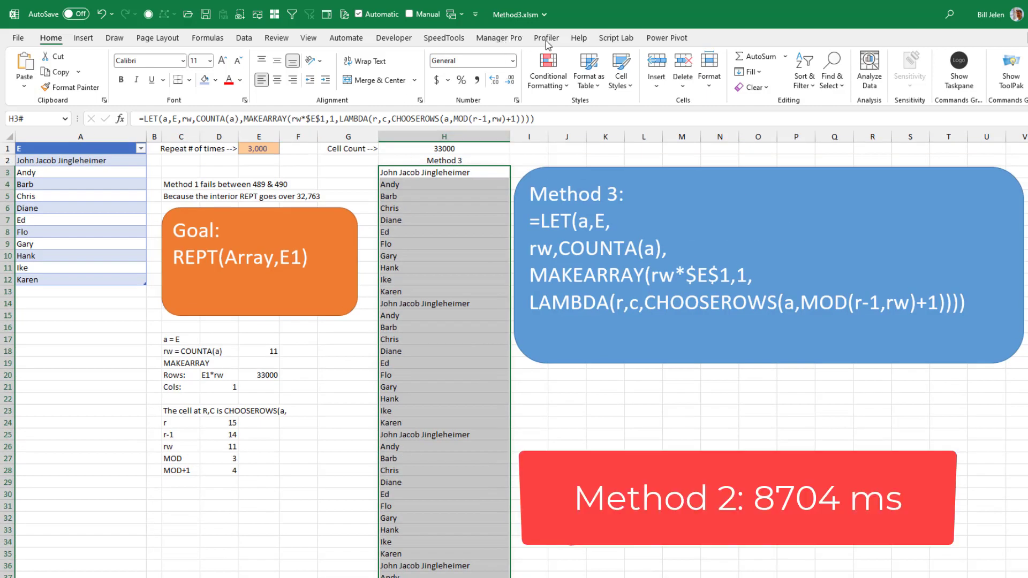
click(538, 39)
click(324, 58)
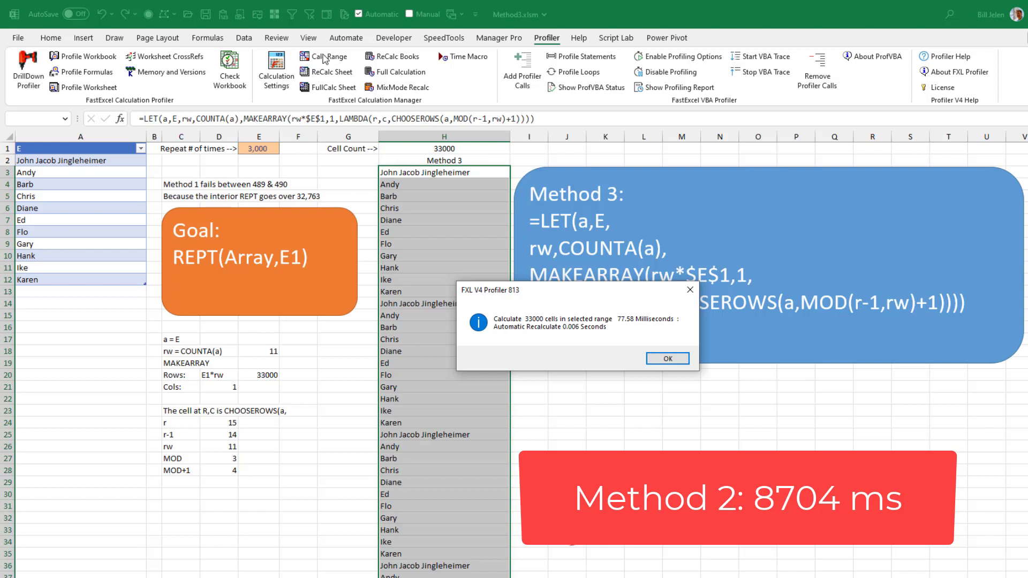
click(661, 360)
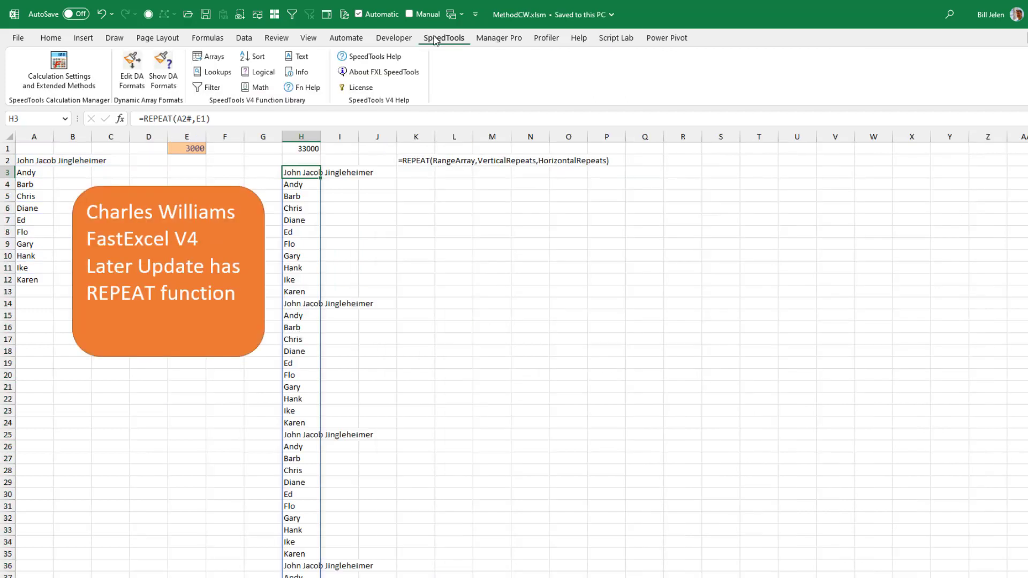
click(216, 59)
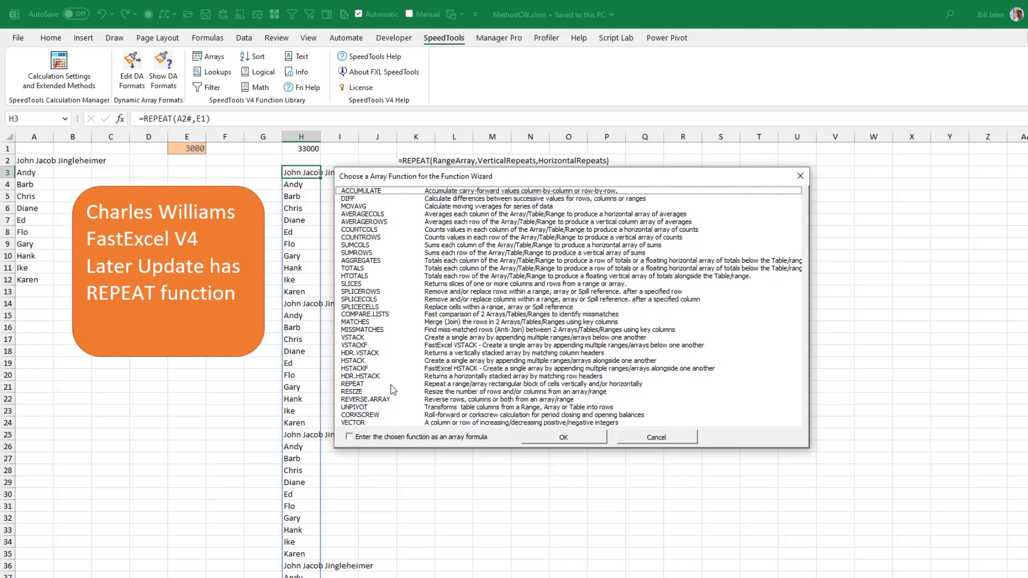
click(361, 385)
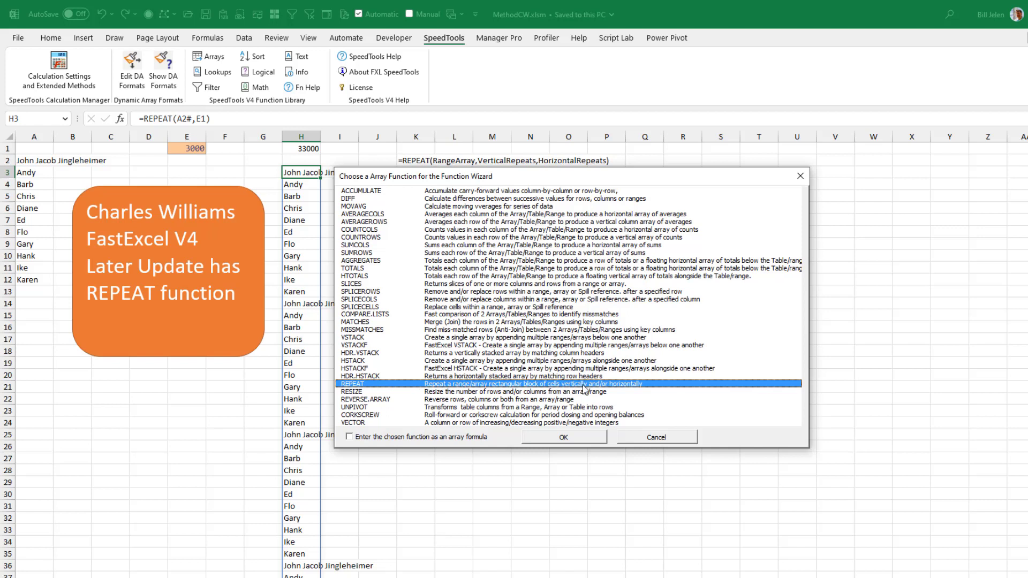
click(671, 439)
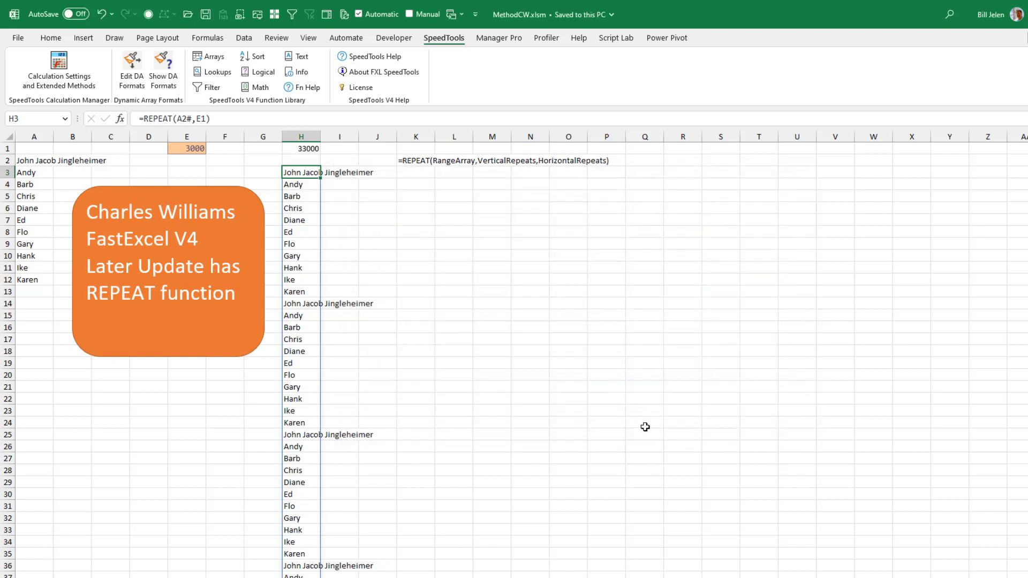
key(F2)
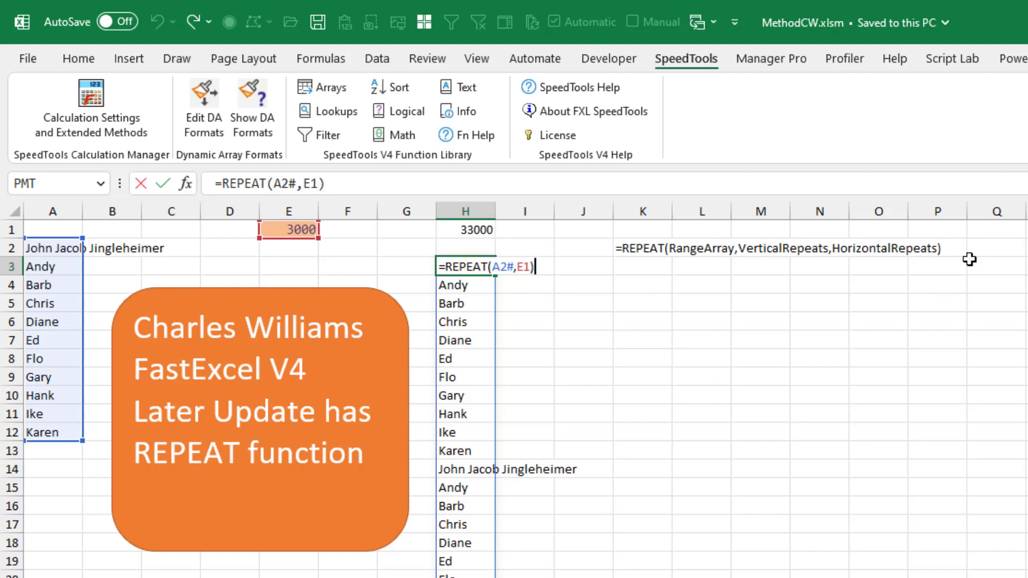
Commit the REPEAT formula, select its 33000-cell spill and time it with Calc Range at 12.696 ms
key(ctrl+Return)
key(ctrl+shift+Down)
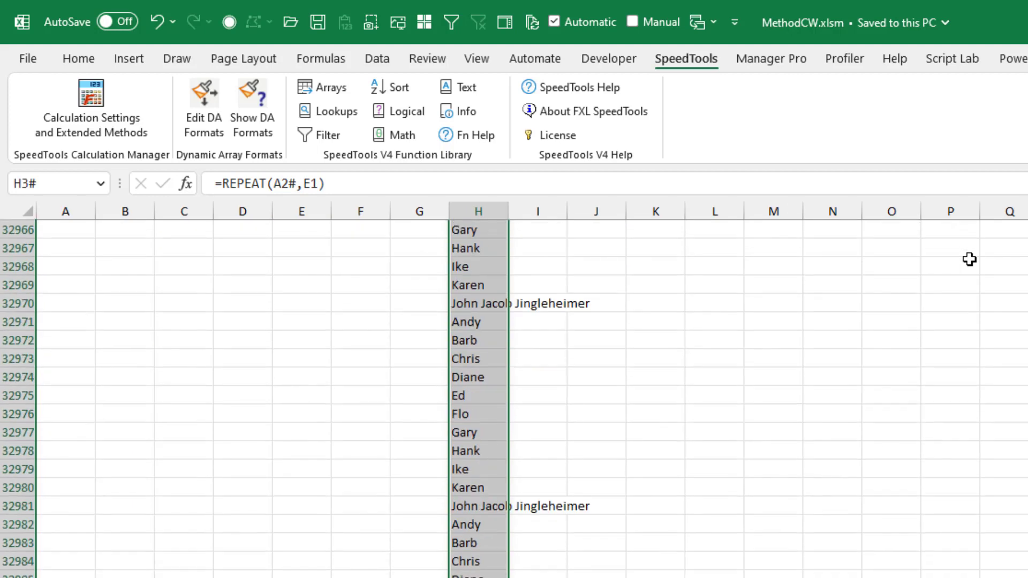
key(ctrl+BackSpace)
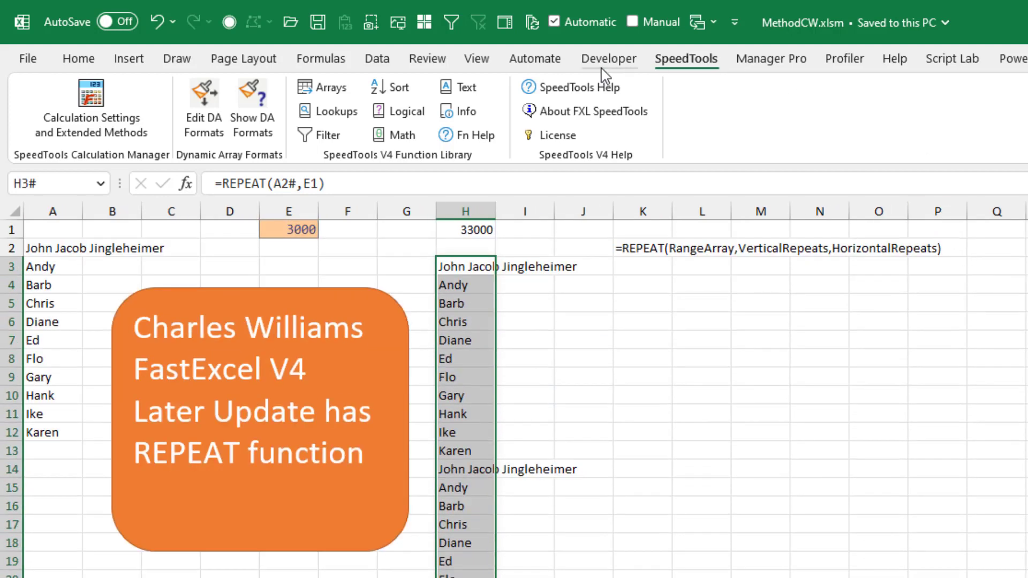
click(843, 61)
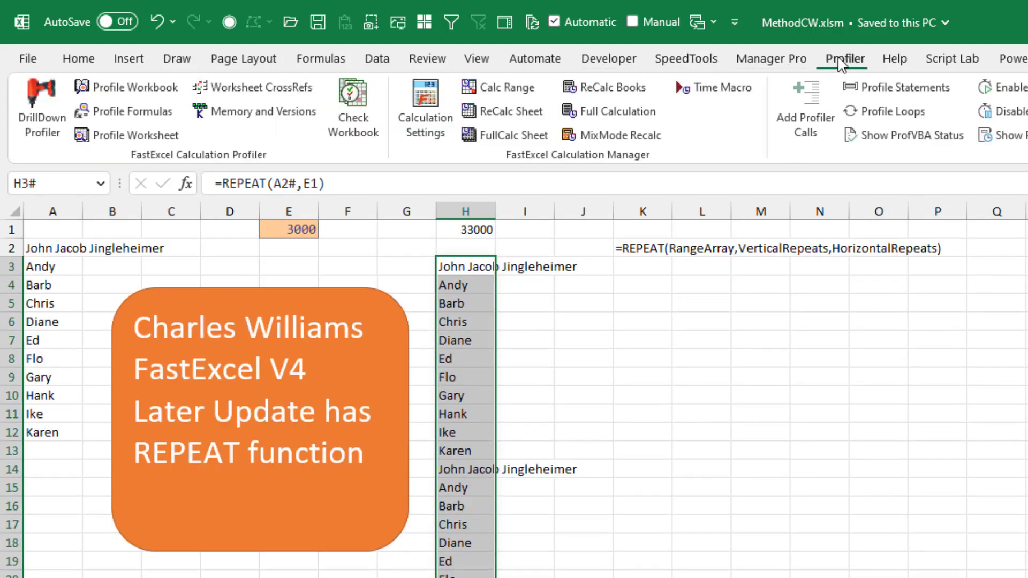
click(528, 90)
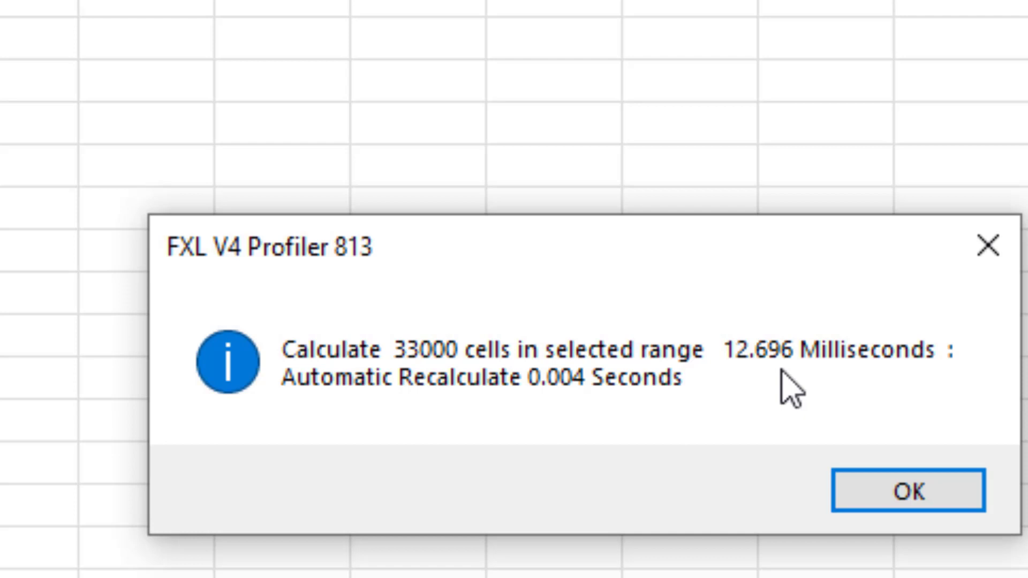
key(Return)
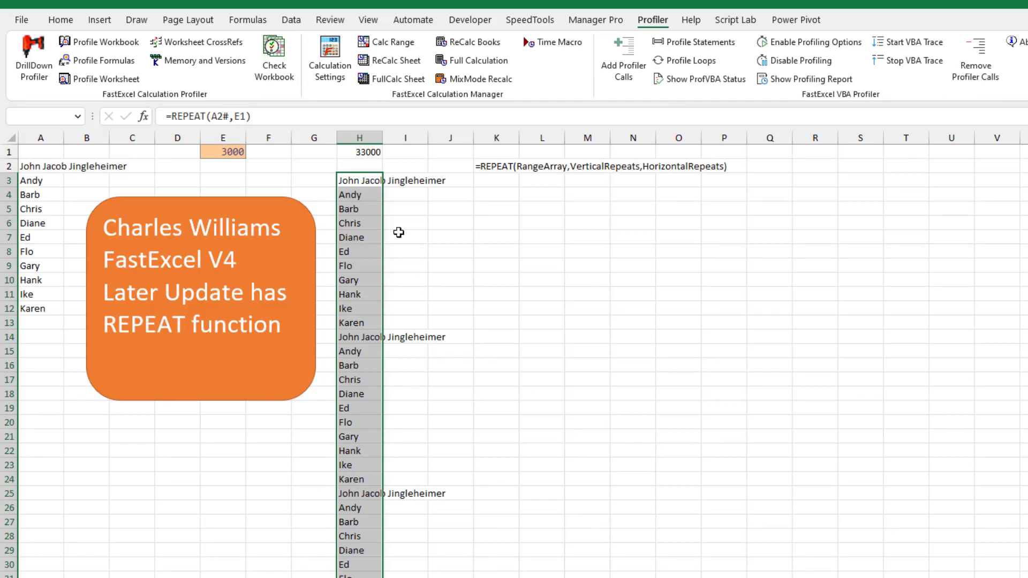
click(366, 182)
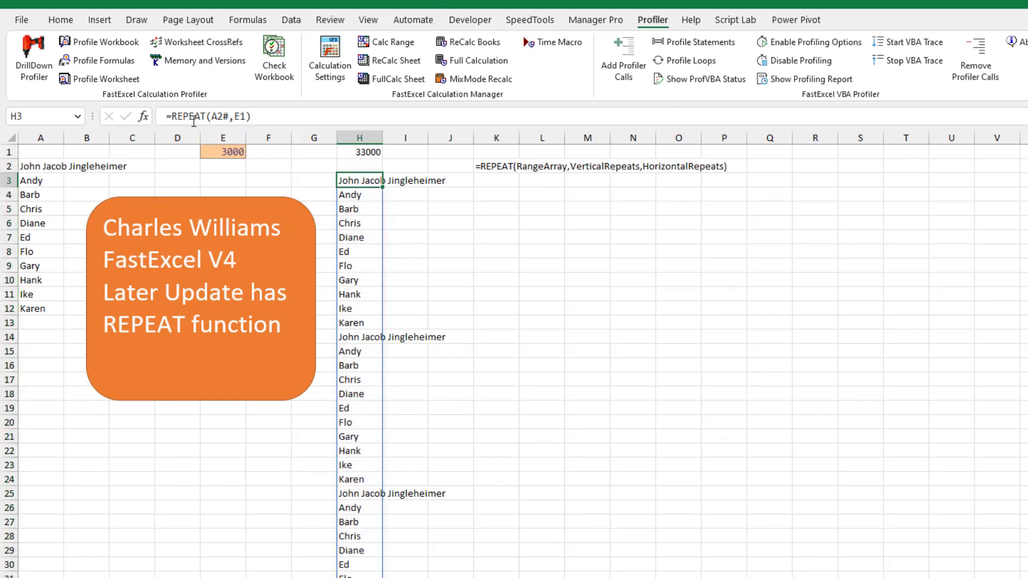